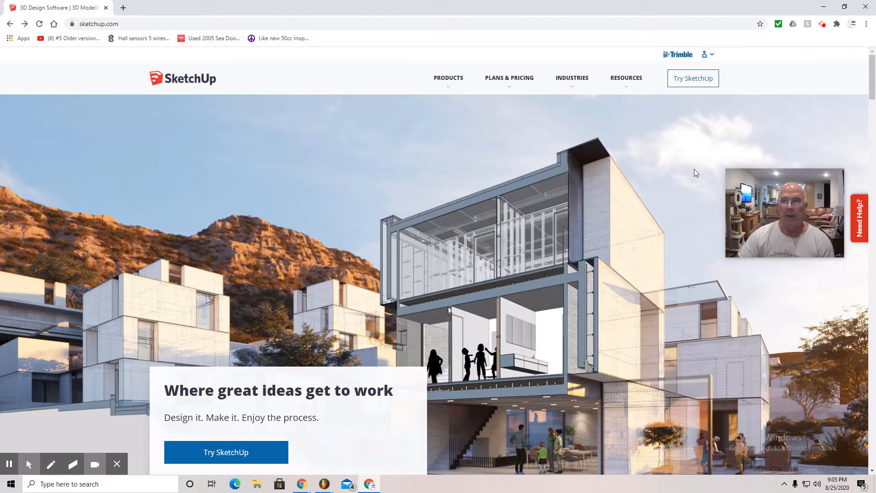
- Launch SketchUp for Web (freemium) from the account's SketchUp Free product and create a model from the Simple Template - Feet and Inches
left_click(705, 56)
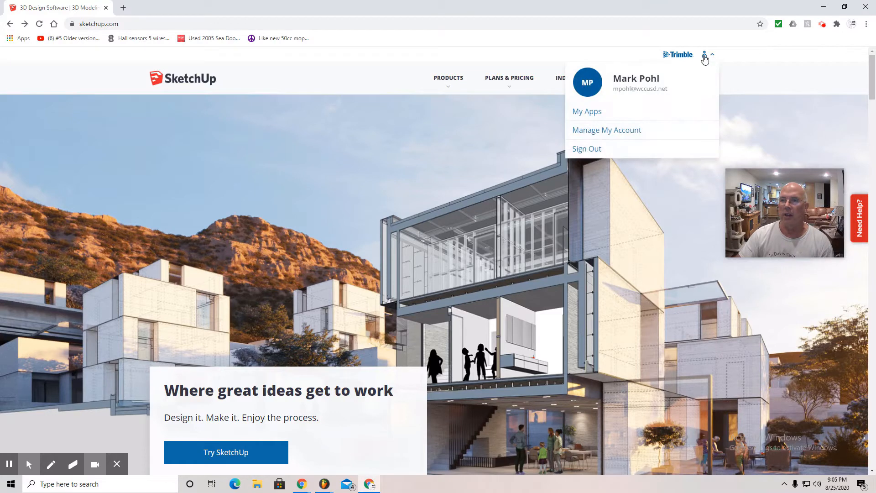
left_click(588, 113)
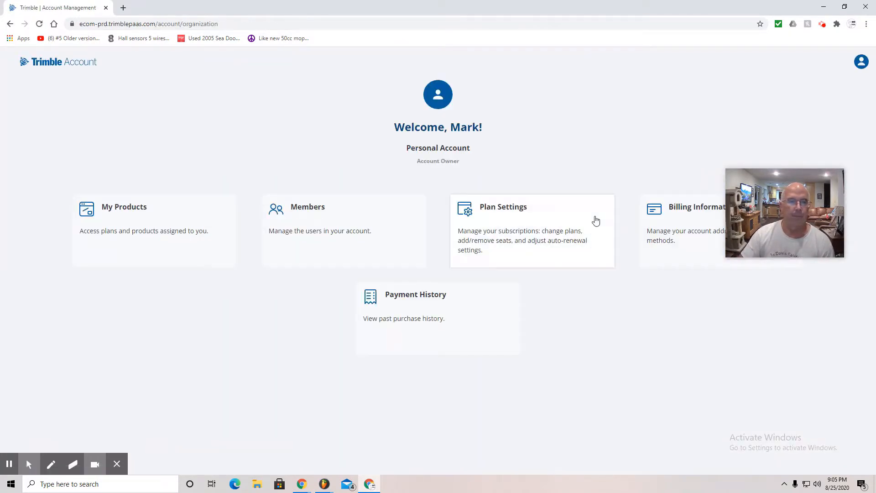
left_click(123, 212)
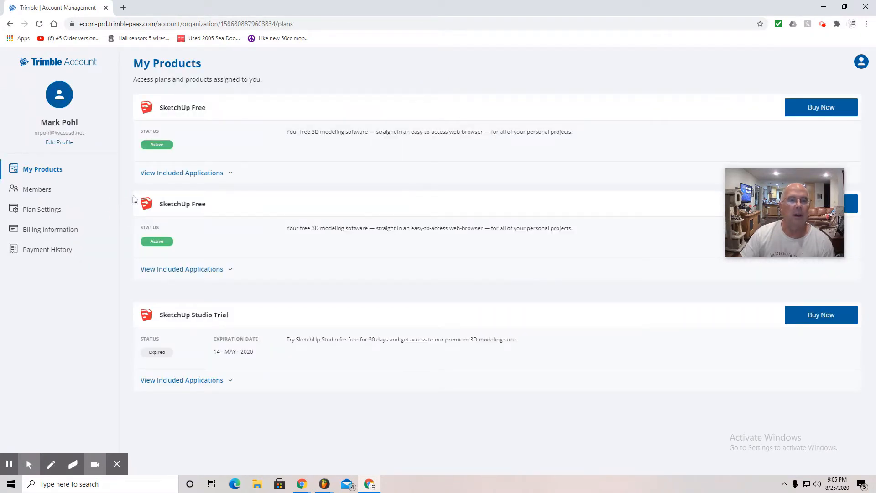
left_click(167, 174)
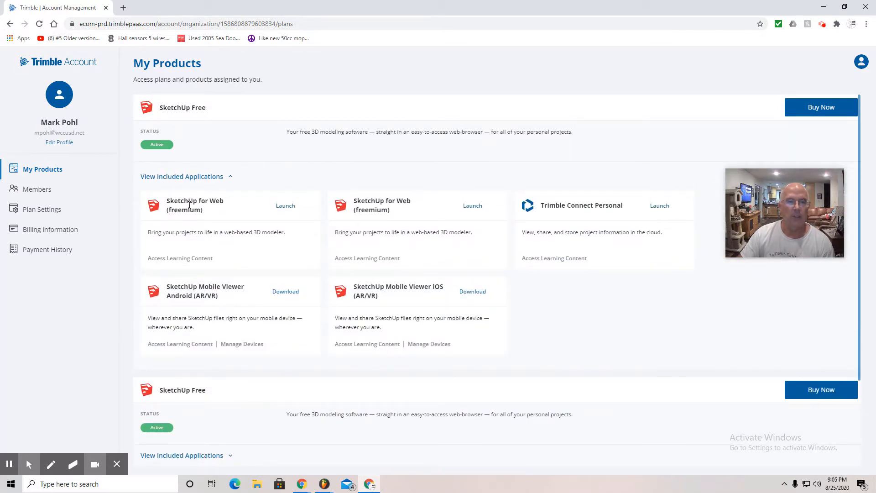
left_click(287, 208)
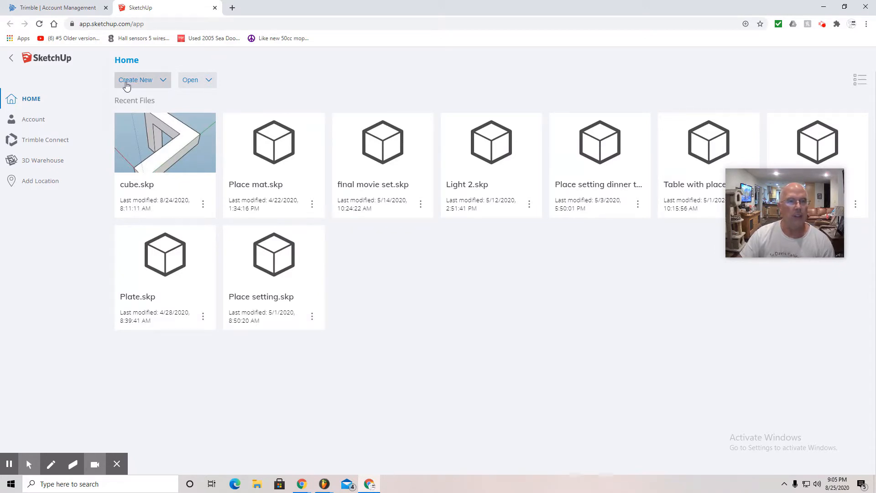
left_click(162, 80)
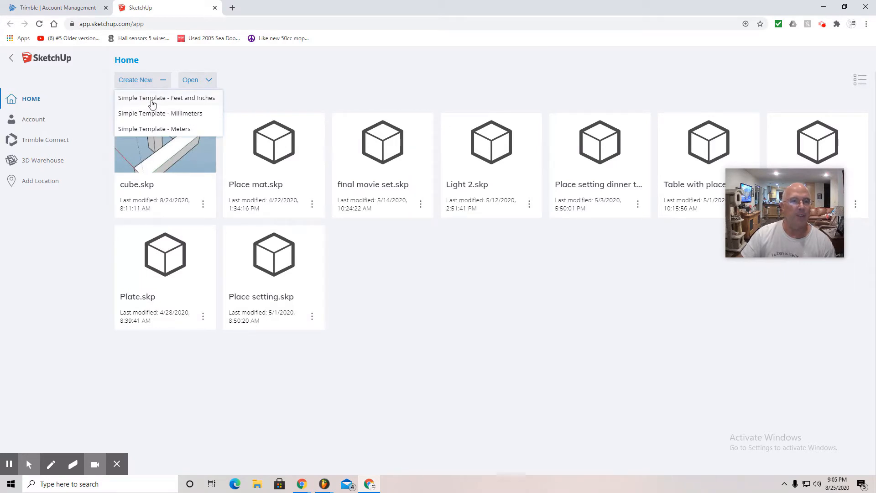
left_click(150, 102)
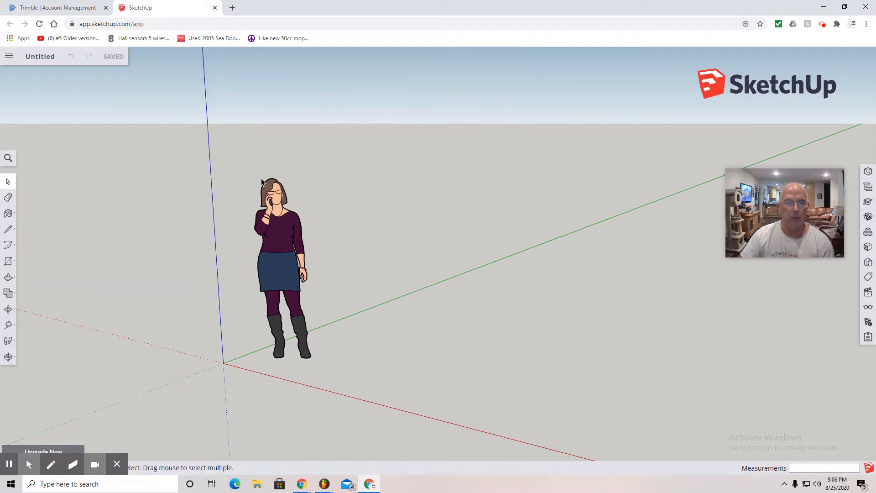
- Set the model's length format to decimal inches and the length snap interval to 0.125 inches
left_click(868, 325)
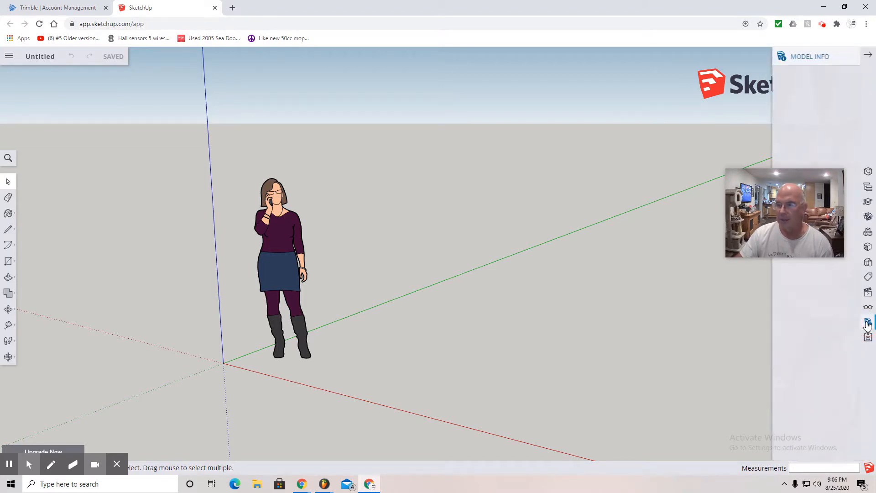
left_click_drag(803, 181, 807, 355)
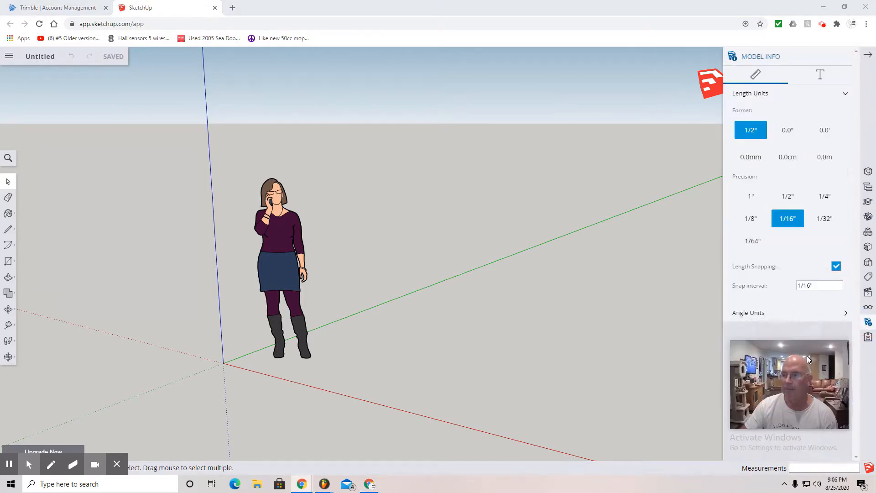
left_click(788, 136)
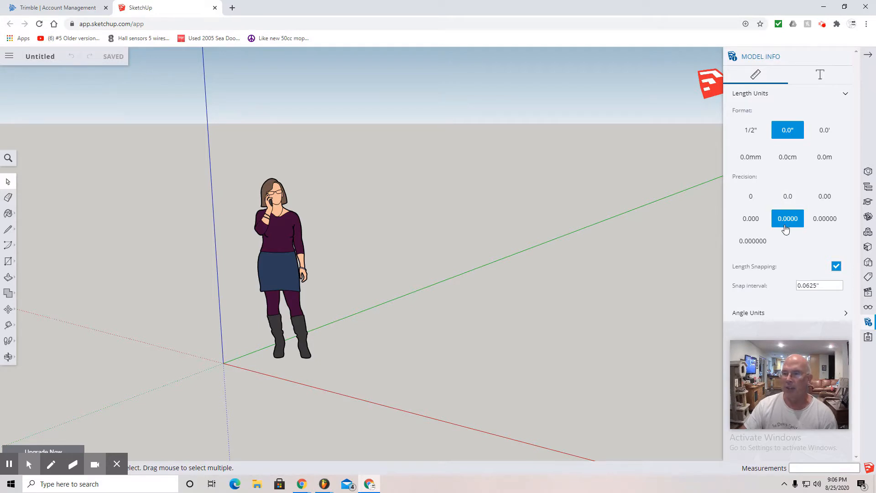
left_click(830, 286)
left_click(815, 287)
double_click(815, 287)
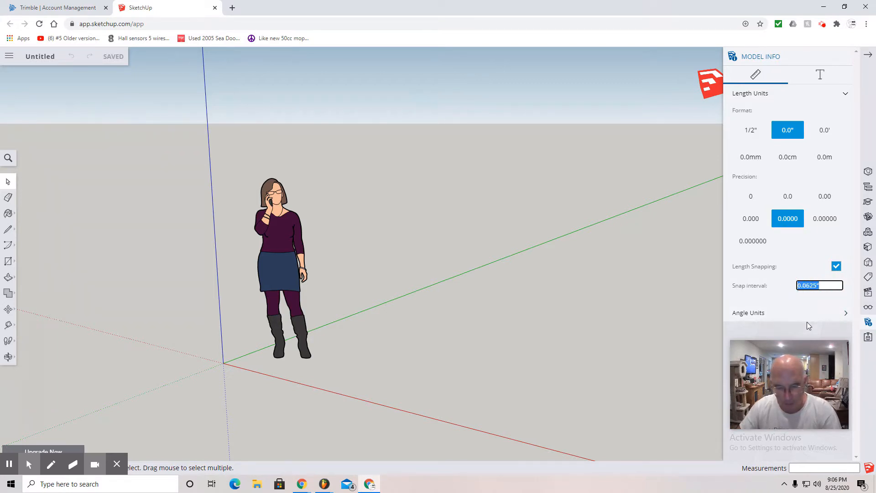
key("BackSpace")
type(".125")
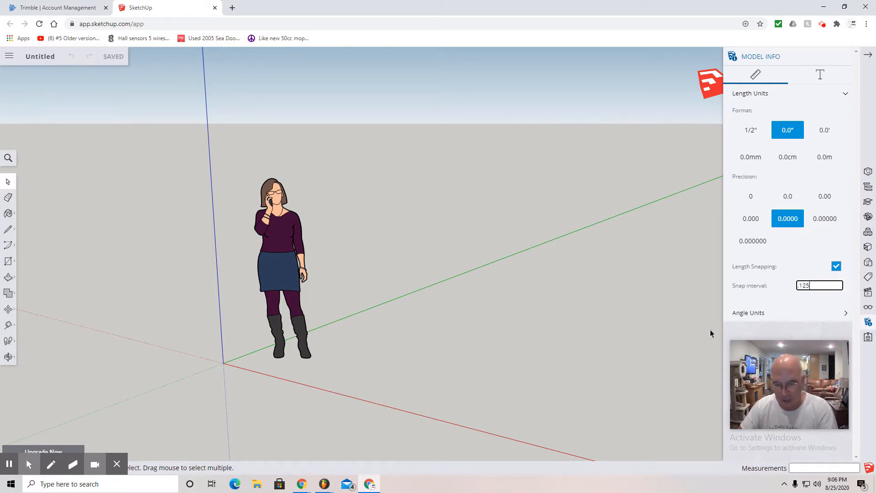
key("Return")
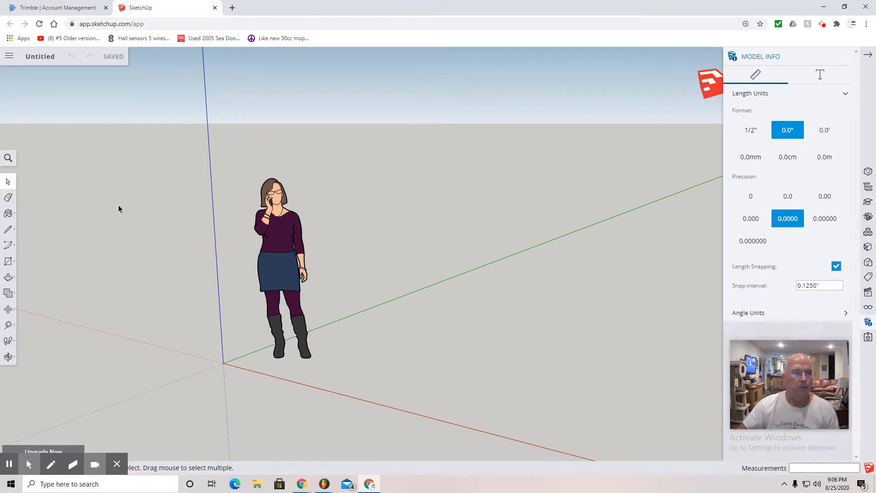
- Delete the default woman figure from the model
left_click(8, 186)
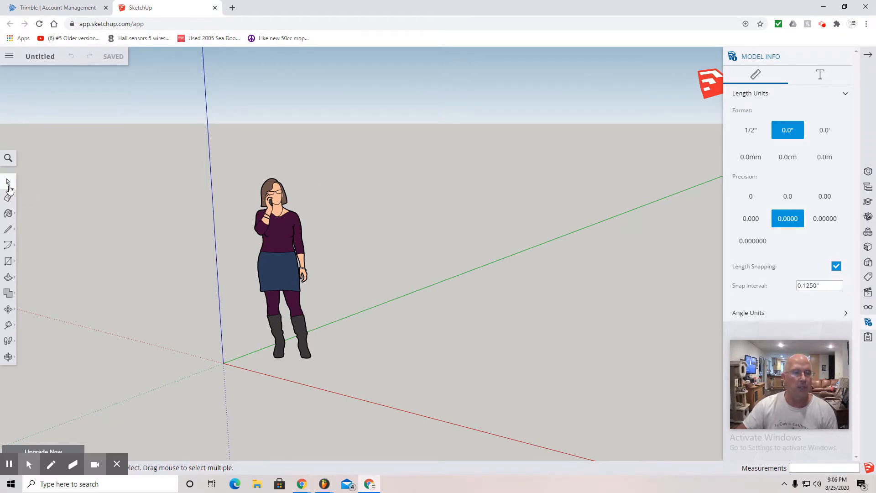
left_click(277, 248)
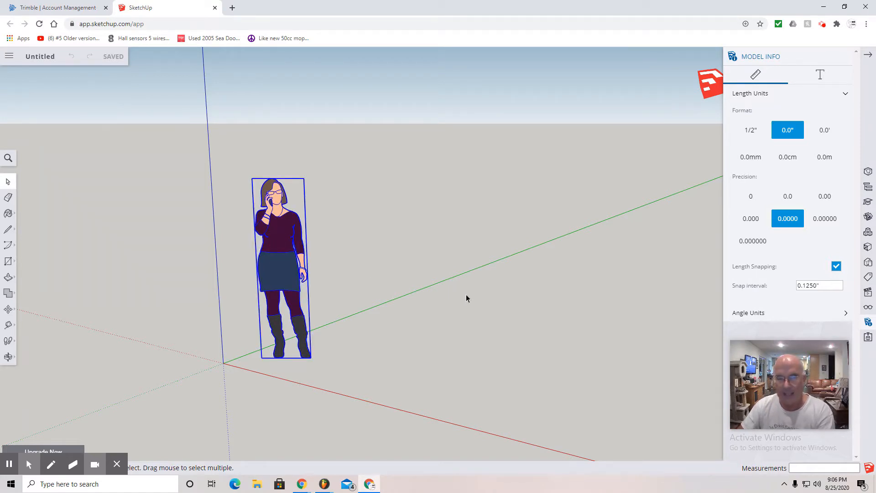
key("Delete")
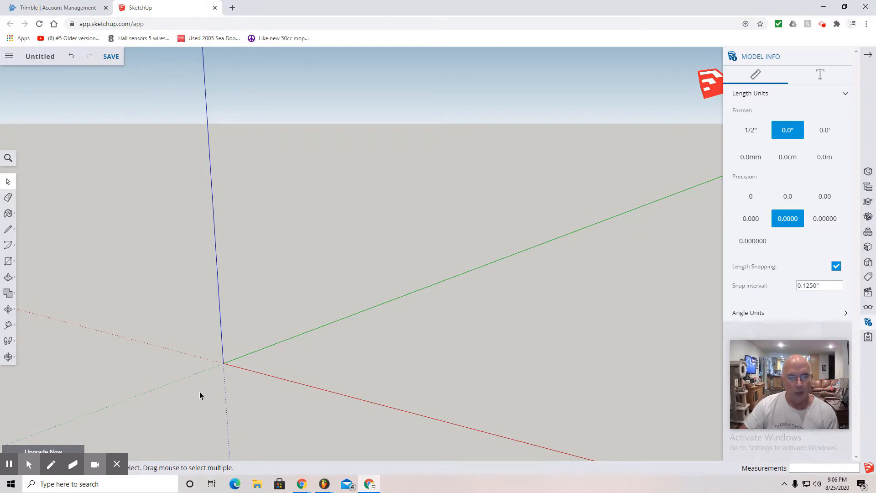
- Draw a 6 by 6 inch square on the ground plane, starting at the origin between the red and green axes
scroll(200, 395, "up", 3)
scroll(200, 395, "up", 1)
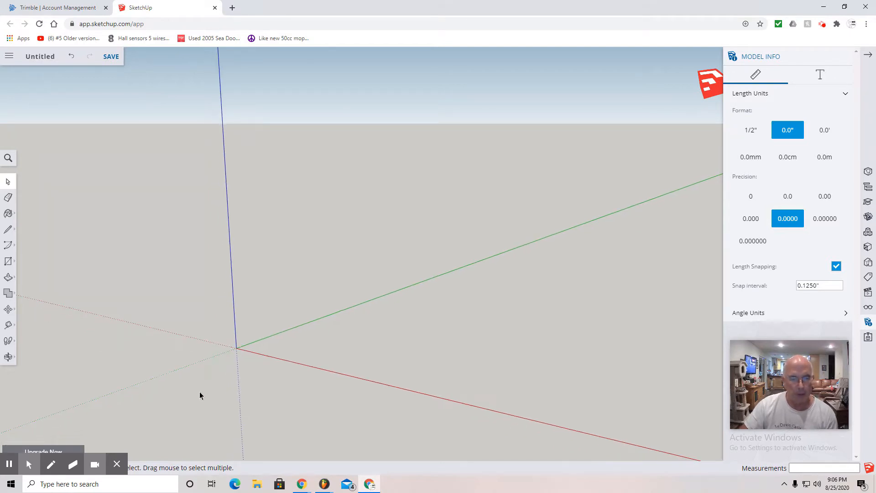
left_click(8, 262)
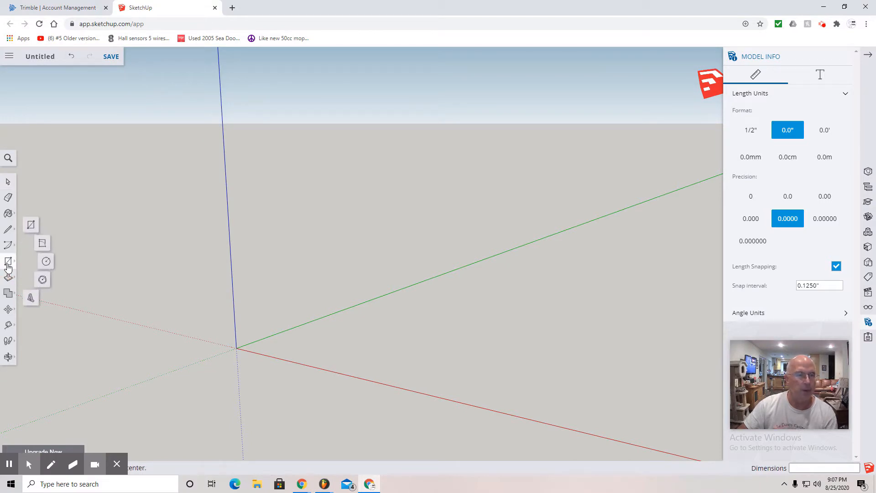
left_click(31, 225)
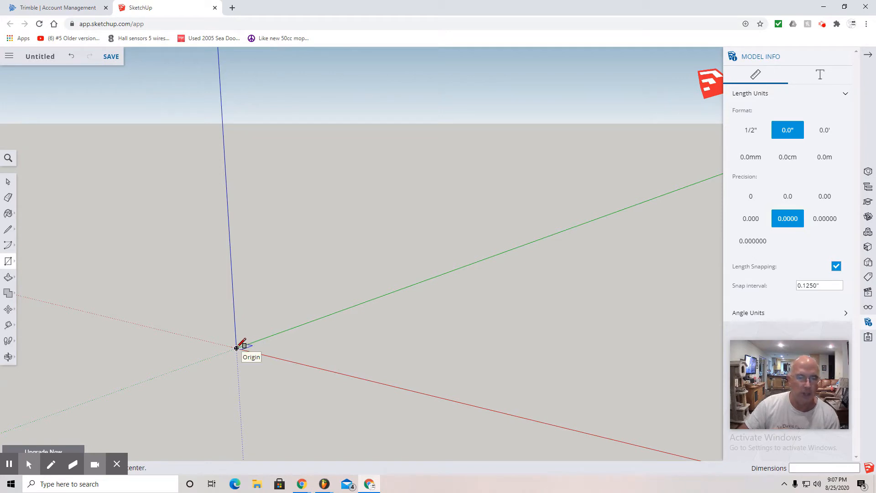
left_click_drag(236, 347, 332, 340)
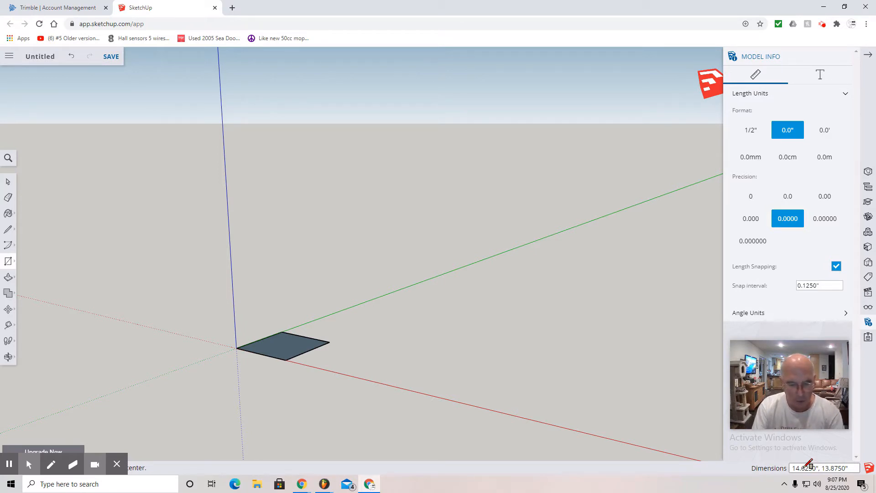
type("6")
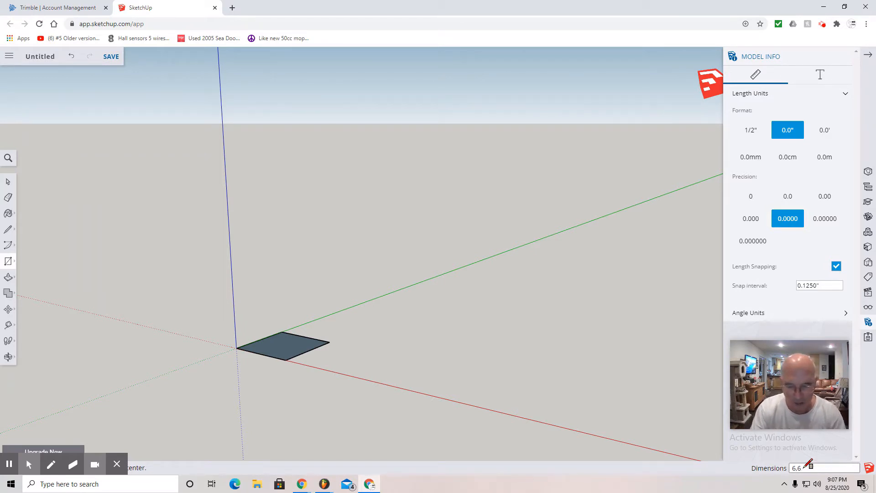
type(",6")
key("Return")
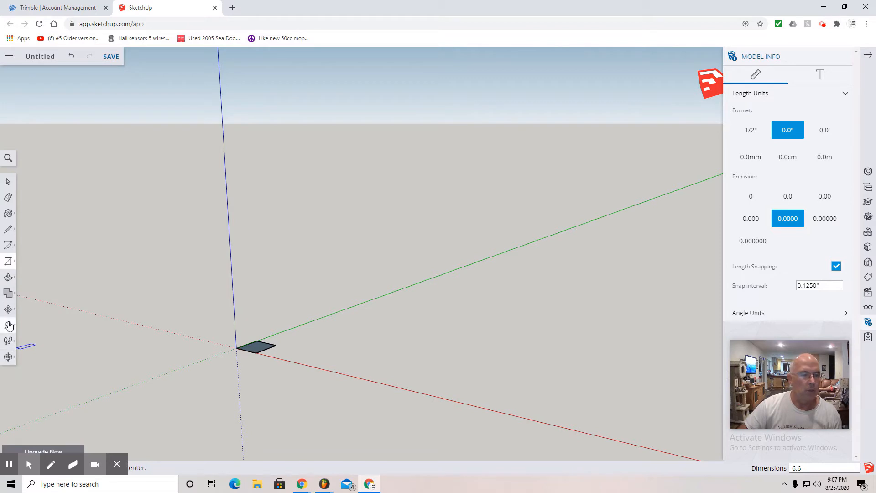
- Push/Pull the square at the origin straight up 36 inches to form a tall post
left_click(8, 281)
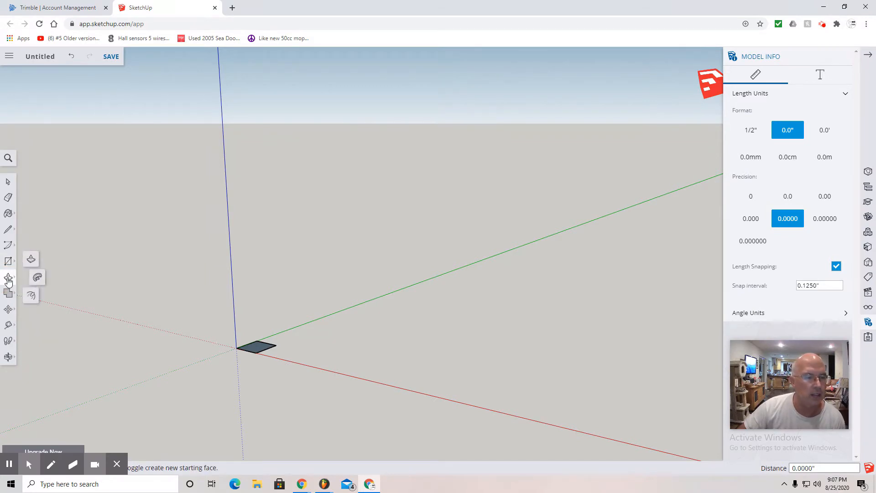
left_click(31, 261)
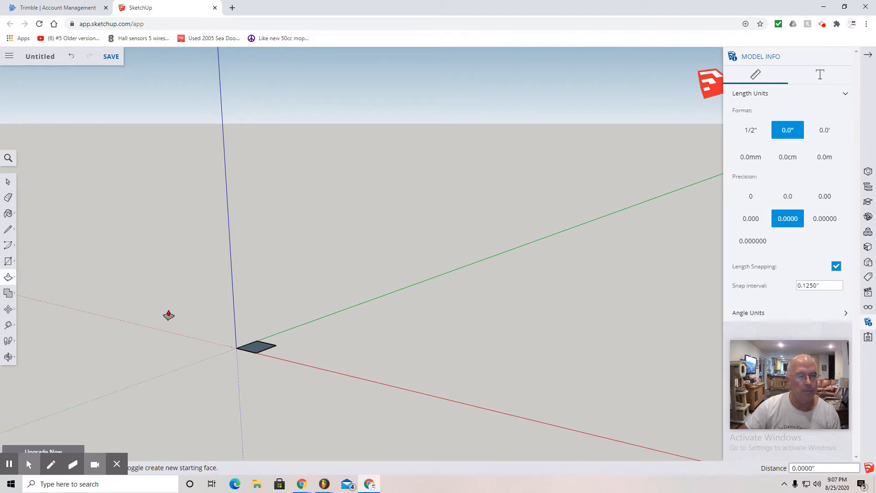
left_click(260, 348)
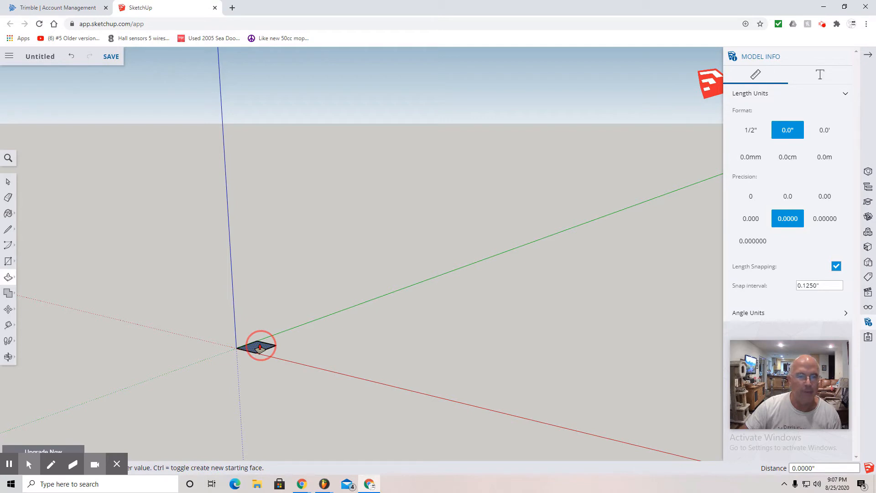
left_click_drag(260, 348, 254, 181)
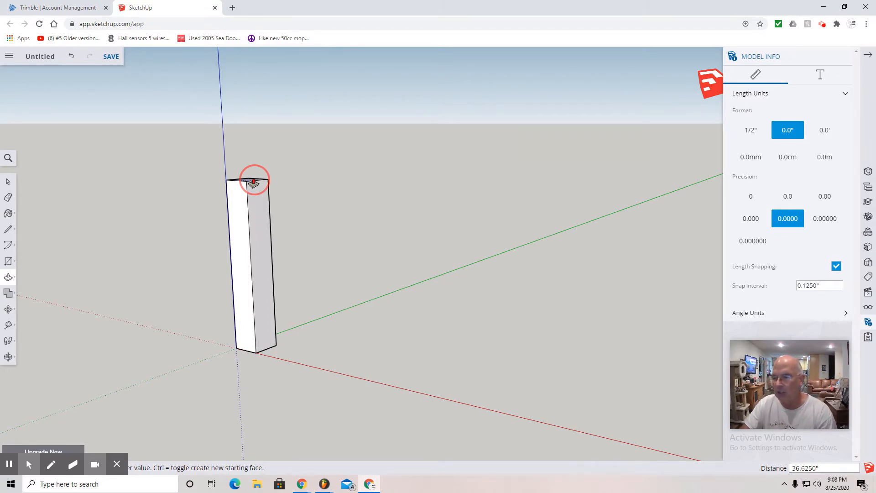
left_click_drag(253, 182, 253, 185)
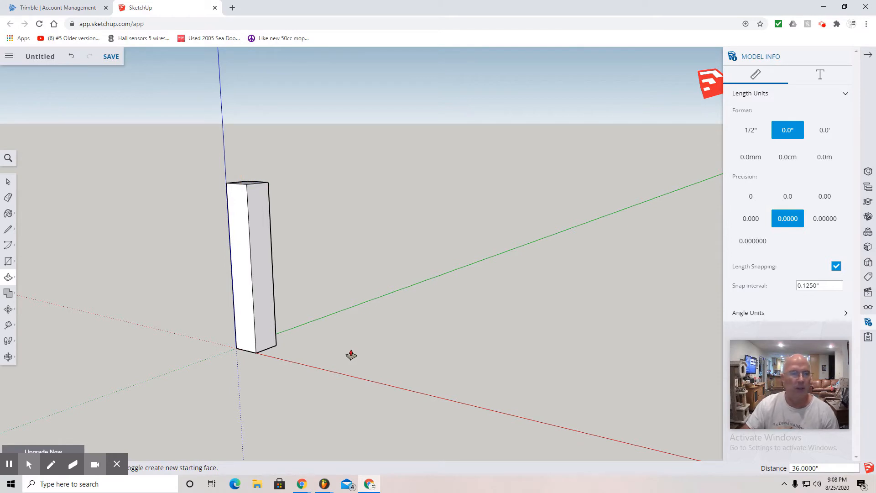
- Draw a 6 by 6 inch square on the post's front face, from its top corner on the blue axis to the opposite vertical edge
left_click(8, 358)
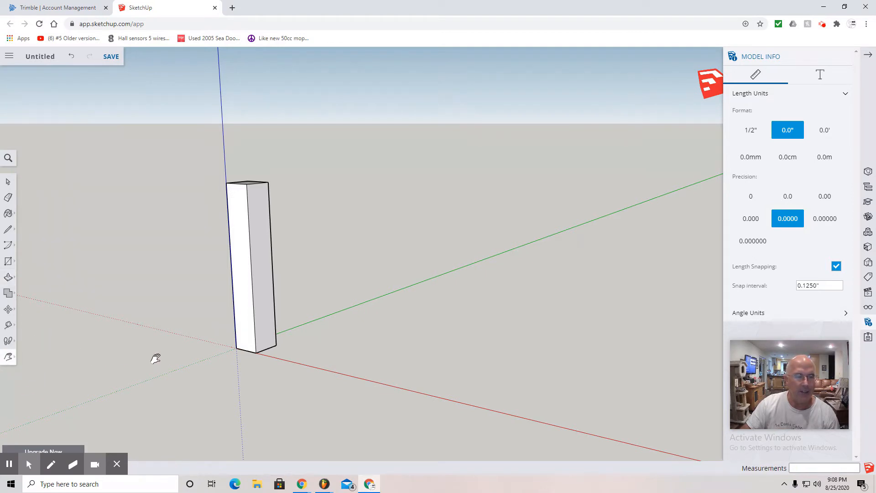
left_click_drag(155, 357, 346, 325)
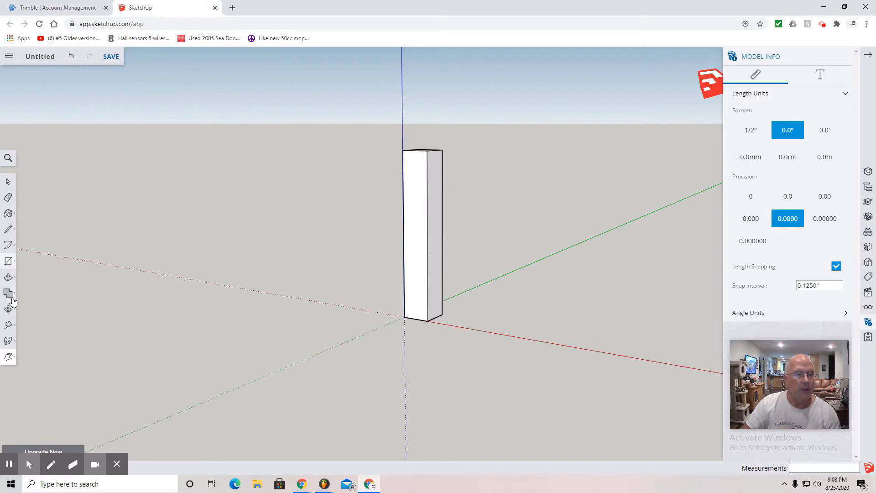
left_click(8, 263)
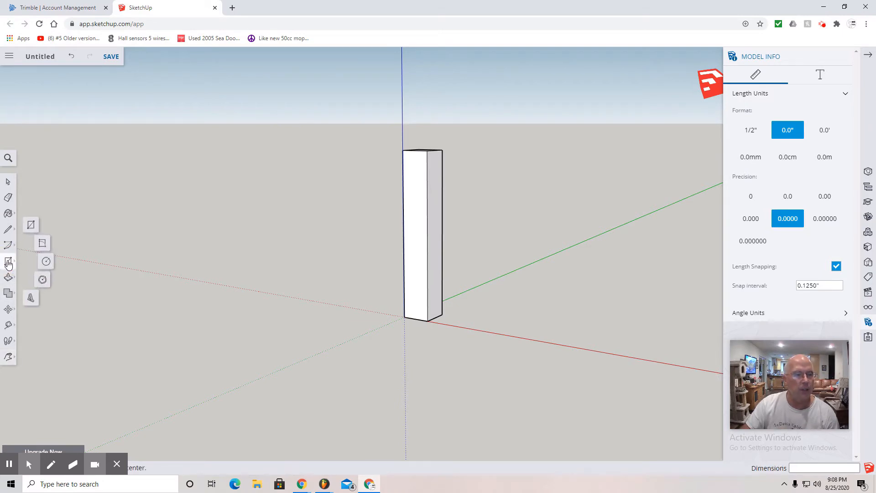
left_click(30, 224)
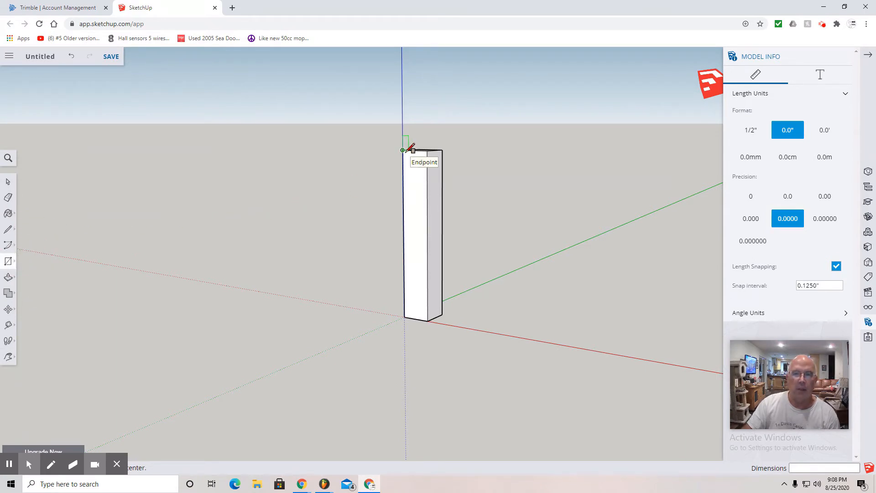
left_click(403, 150)
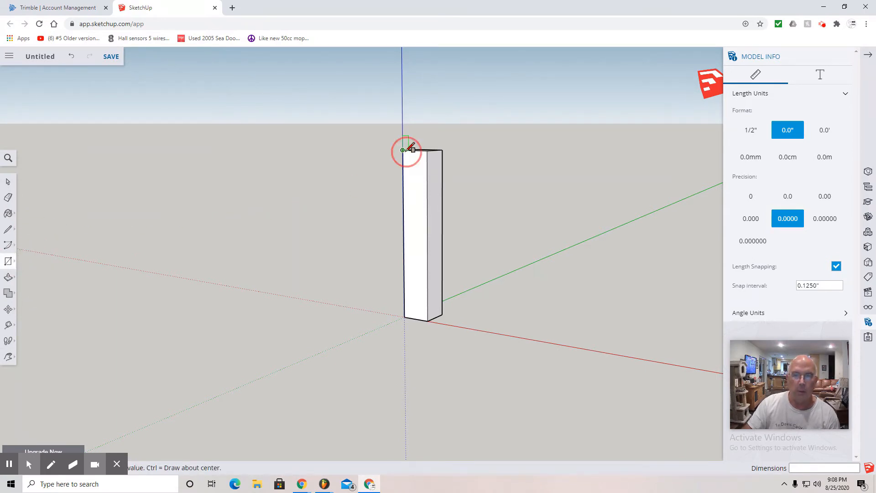
left_click_drag(406, 150, 428, 180)
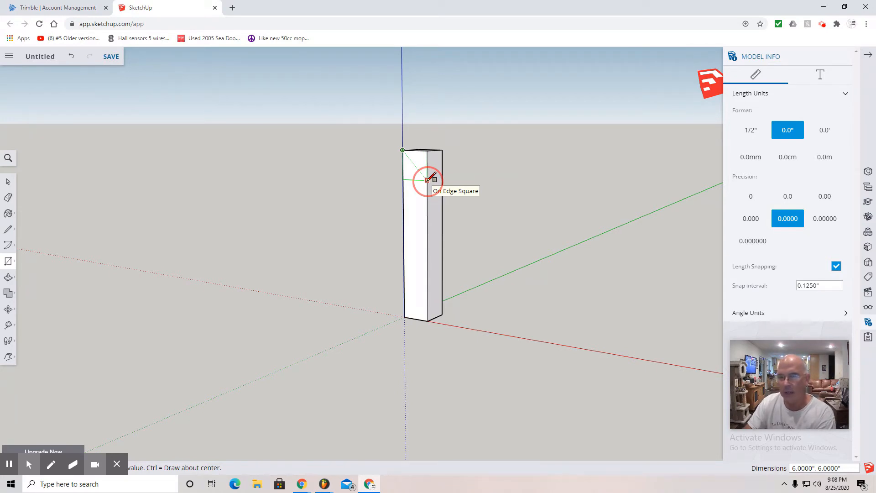
left_click(428, 179)
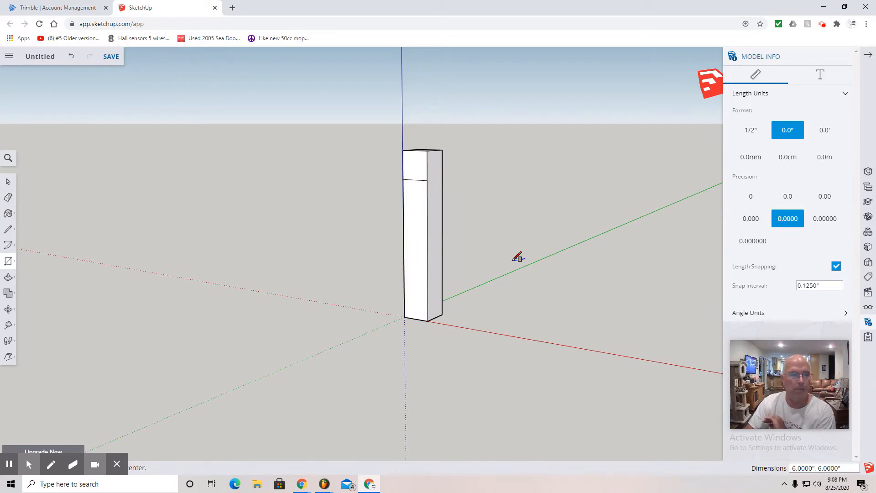
- Push/Pull the square at the top of the post's front face outward 30 inches to form a horizontal arm
left_click(8, 280)
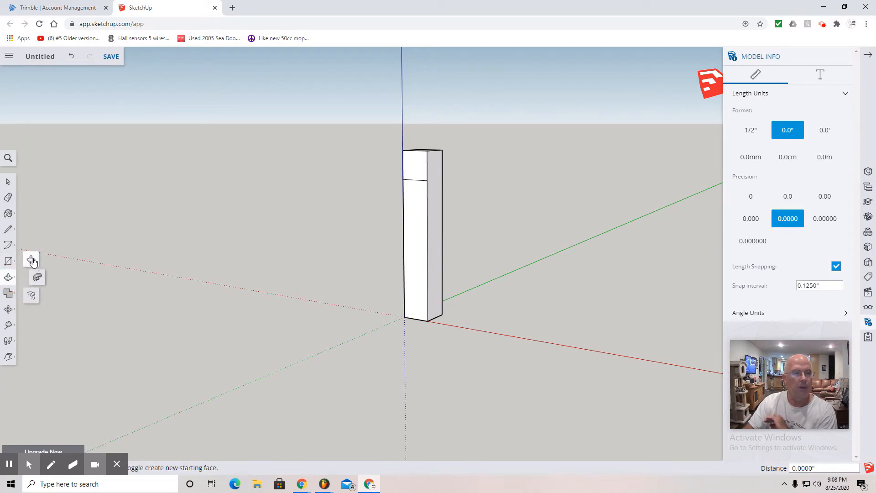
left_click(31, 260)
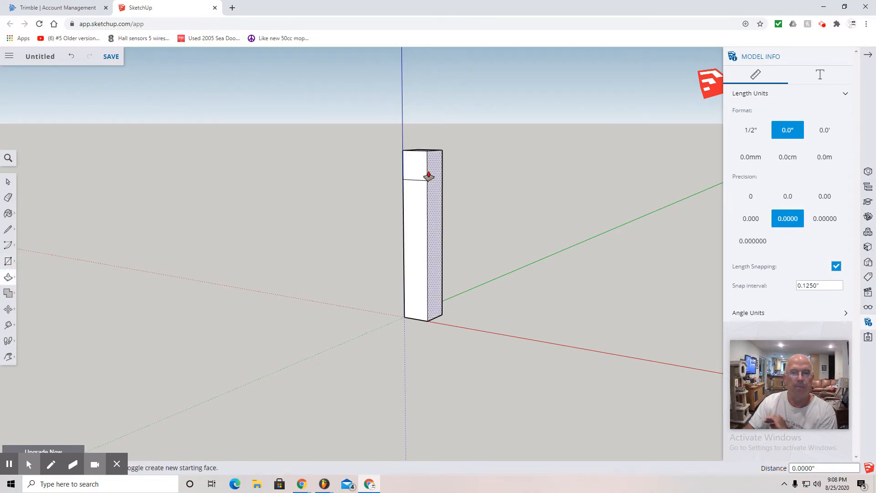
left_click_drag(421, 170, 326, 194)
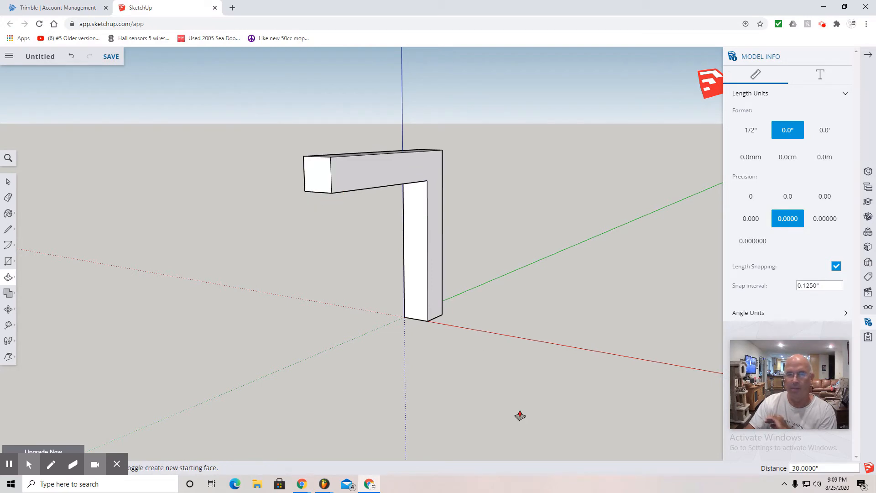
- Draw a 6 by 6 inch square on the arm's side face at its free end, from the upper corner to the lower edge
left_click(8, 357)
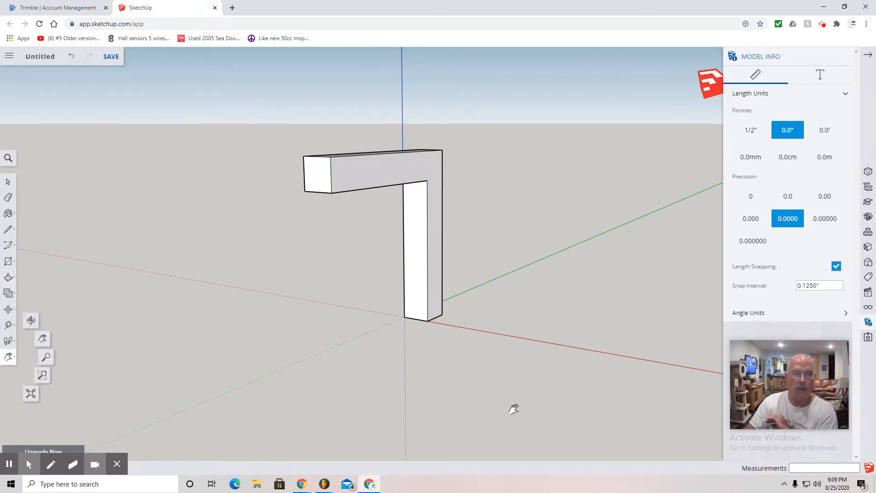
left_click_drag(522, 409, 356, 373)
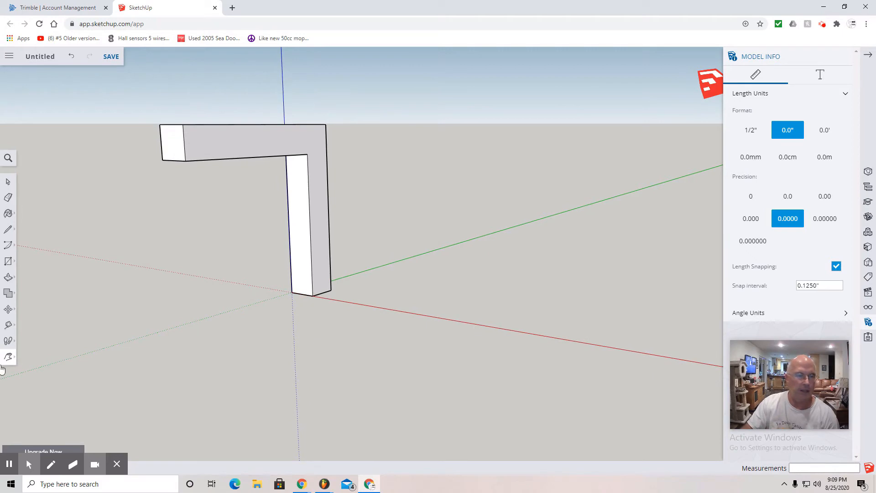
left_click(8, 263)
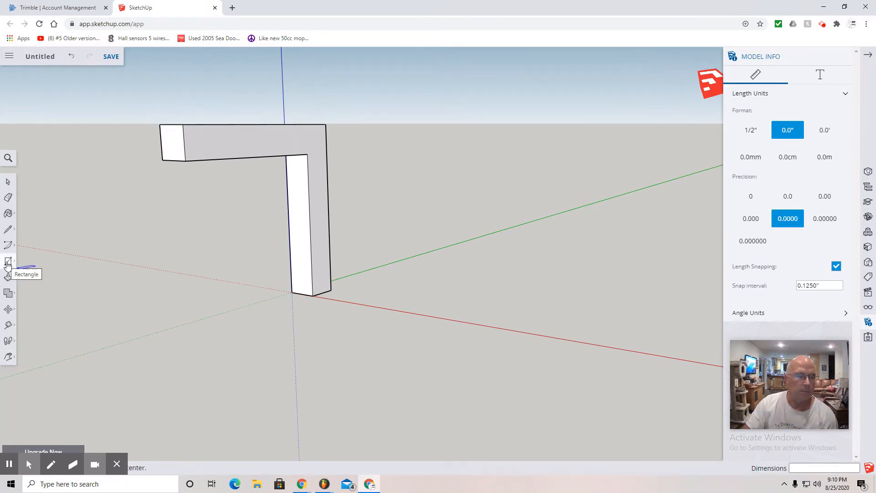
left_click(7, 264)
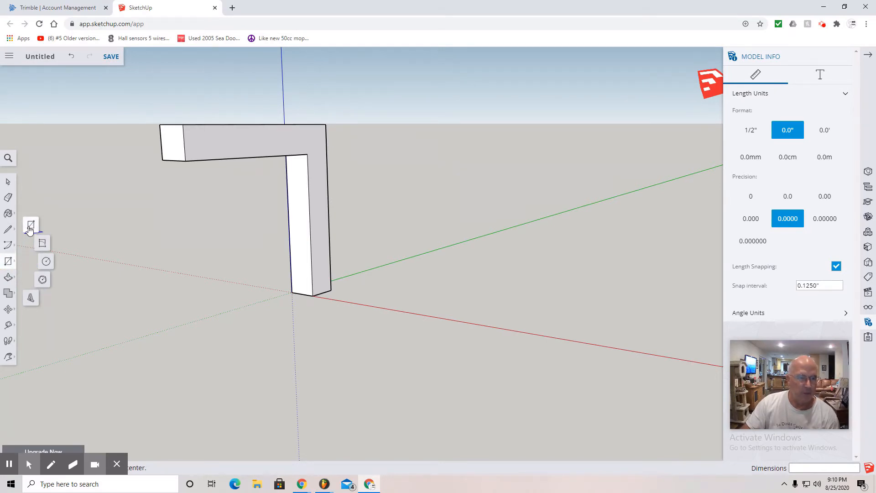
left_click(30, 226)
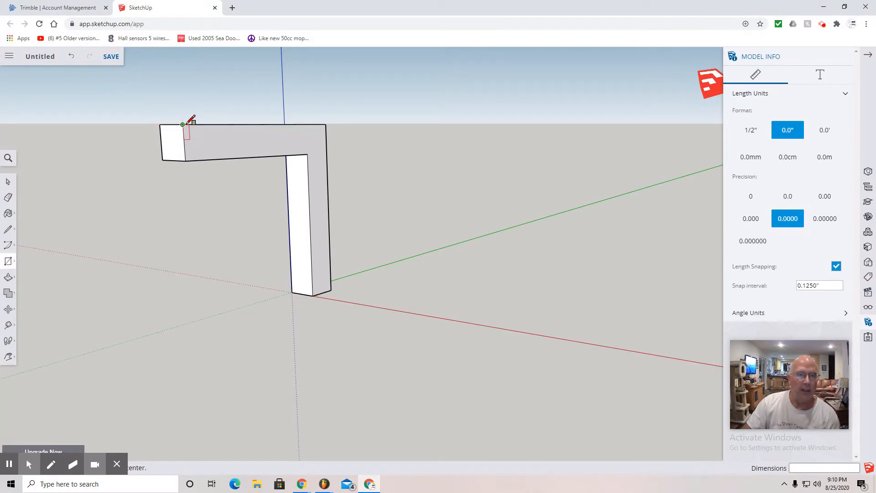
left_click(182, 125)
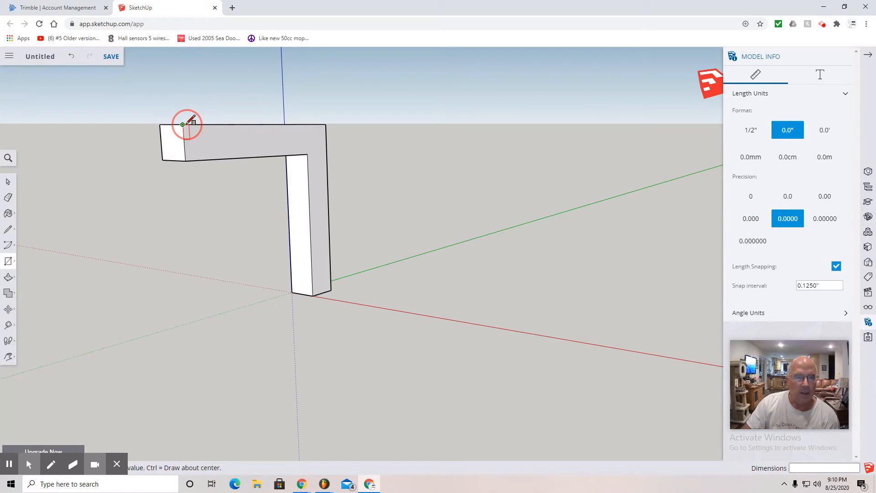
left_click_drag(186, 126, 213, 159)
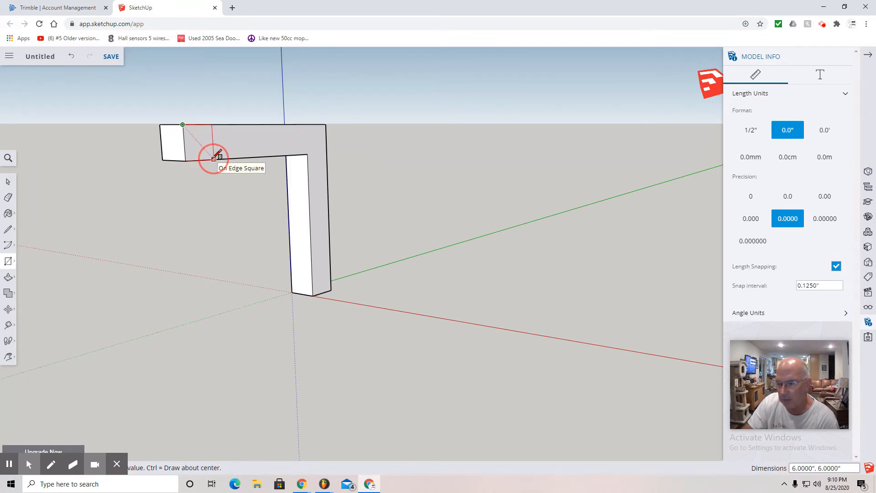
left_click_drag(214, 159, 213, 158)
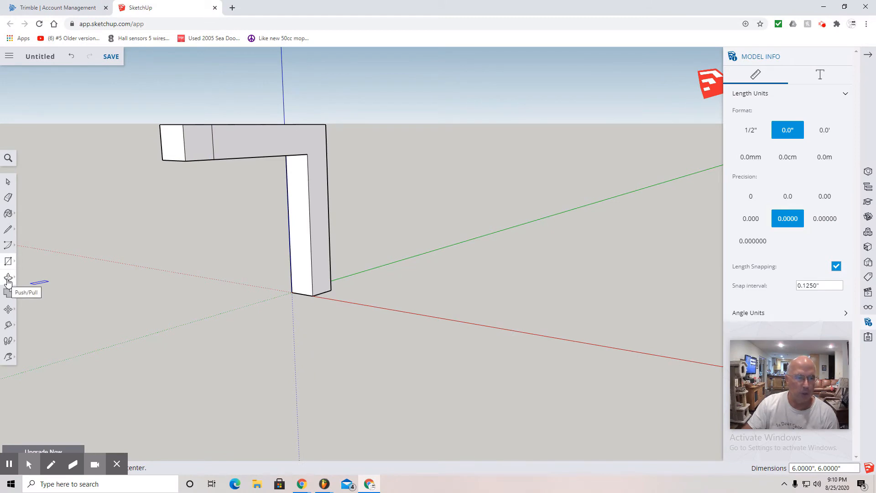
- Push/Pull the square at the arm's free end outward 30 inches, parallel to the red axis, to form a third bar
left_click(7, 281)
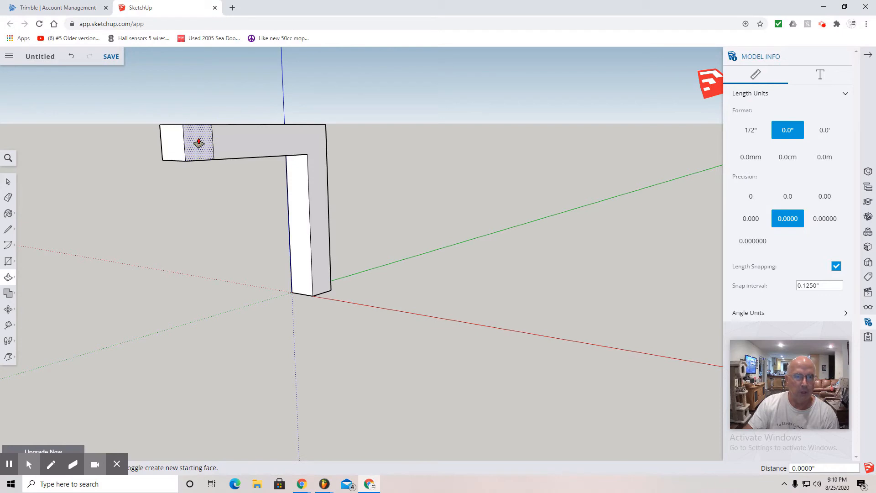
left_click(199, 143)
left_click_drag(199, 143, 335, 170)
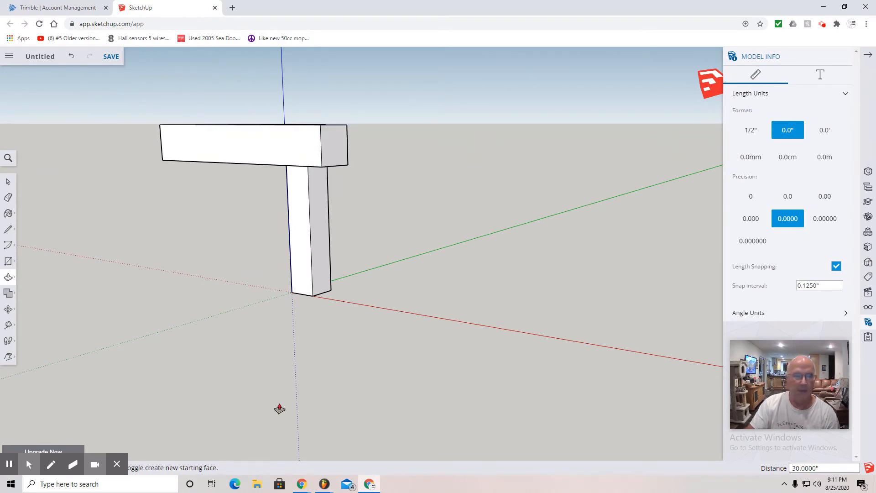
- Orbit and pan the model until the third bar's free end visually lines up with the post, forming an impossible triangle
left_click(9, 360)
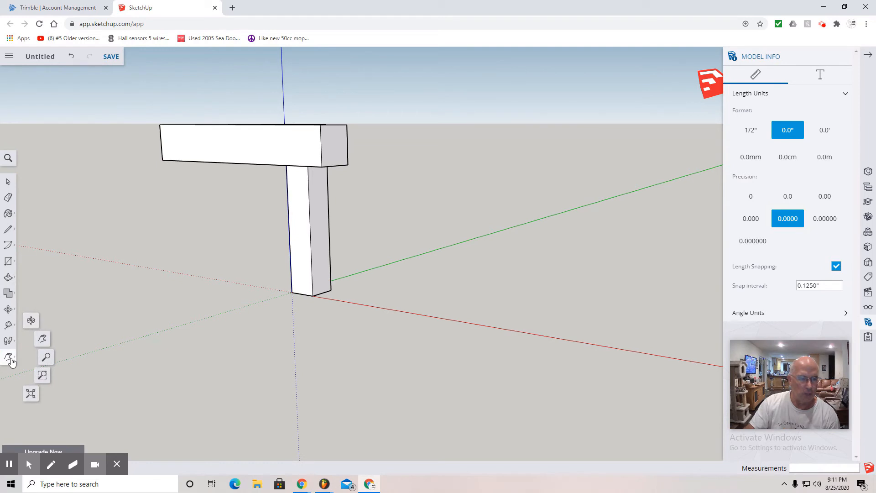
left_click(31, 322)
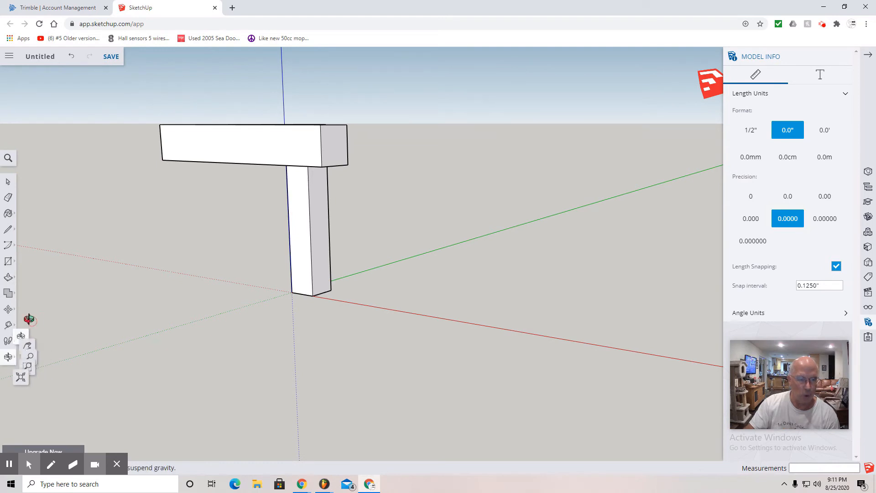
left_click_drag(231, 240, 217, 365)
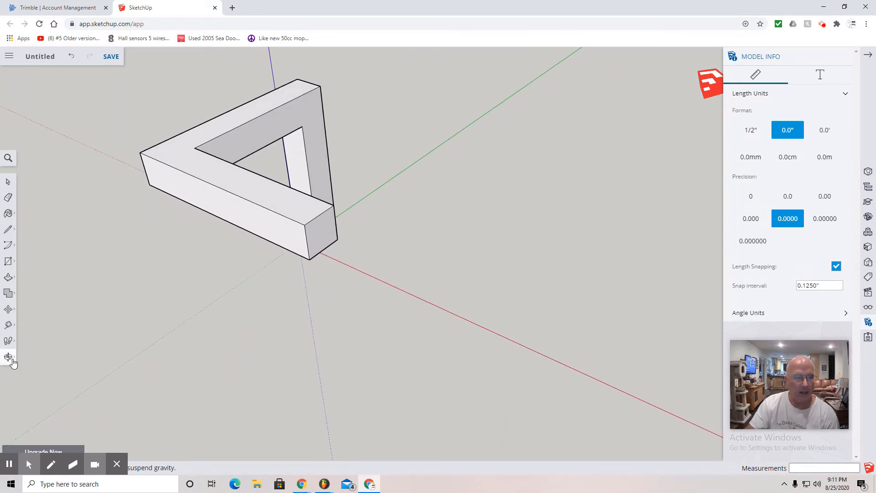
left_click(10, 358)
left_click(43, 337)
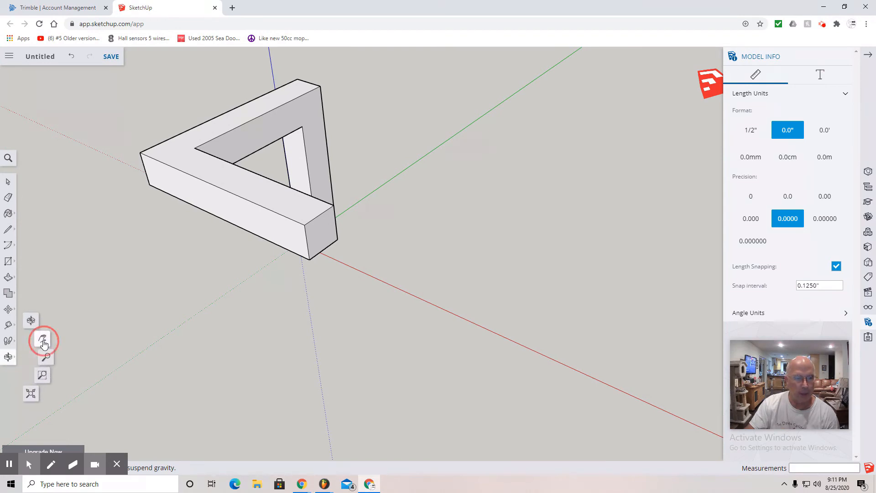
left_click_drag(141, 276, 200, 349)
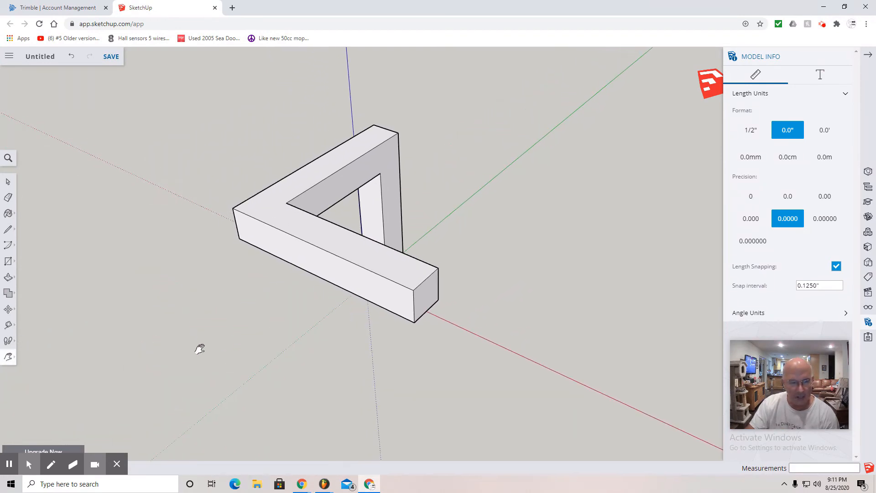
left_click(9, 357)
left_click(31, 321)
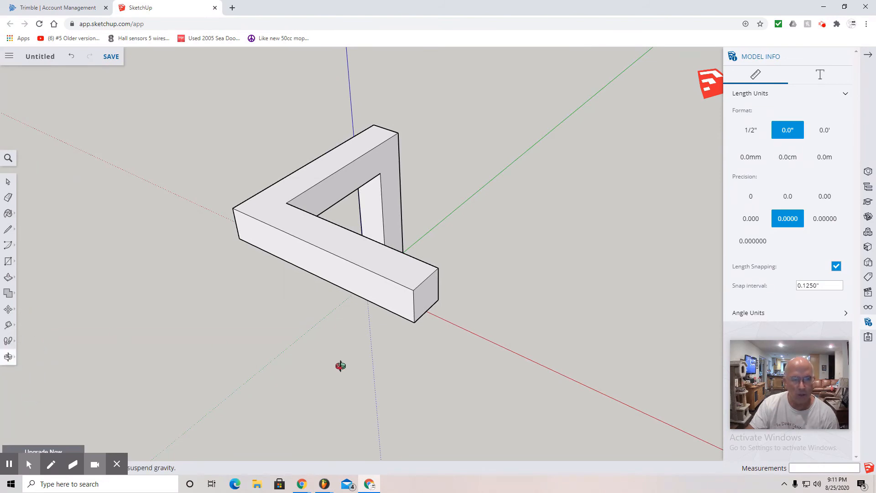
left_click_drag(336, 365, 301, 347)
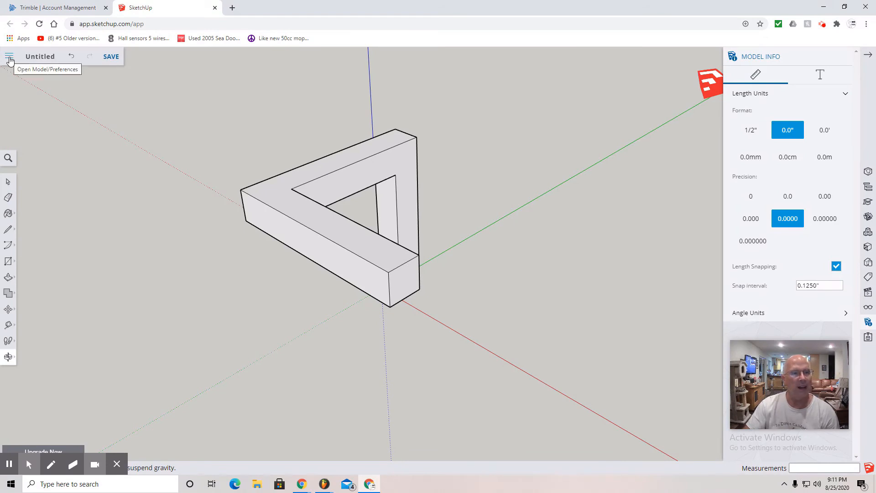
- Export the current view of the model as a 1920 by 937 px PNG image
left_click(9, 57)
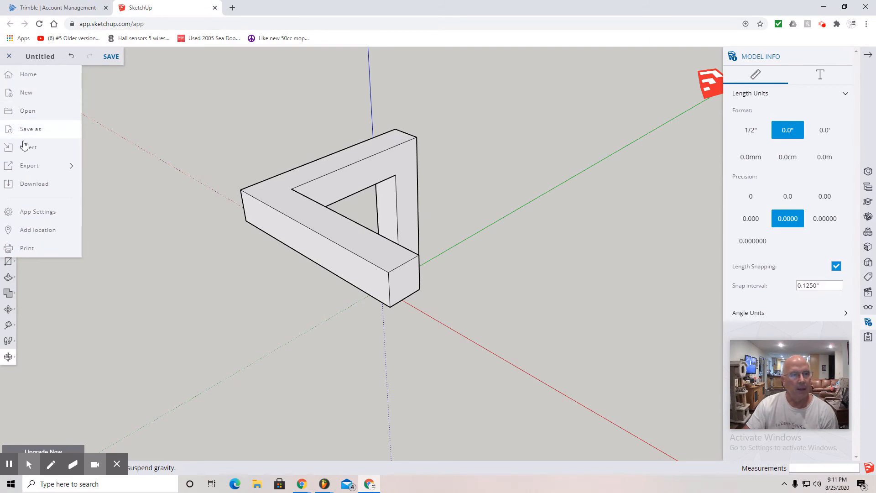
left_click(28, 170)
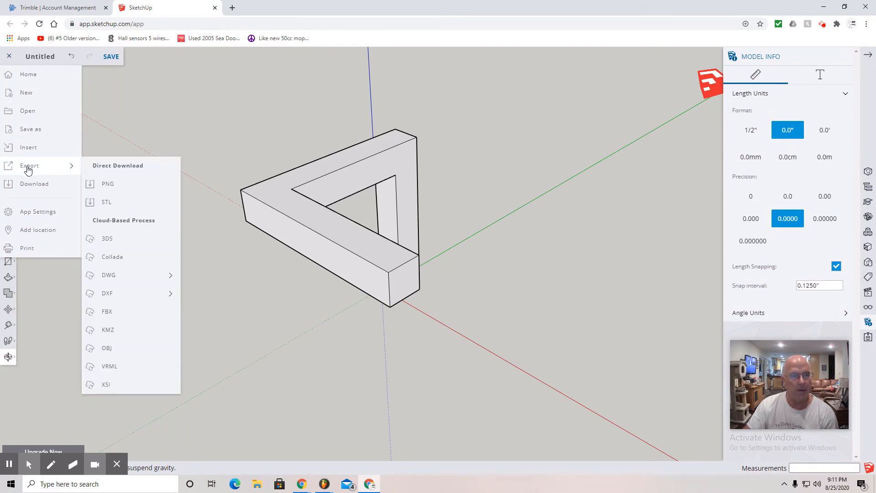
left_click(109, 187)
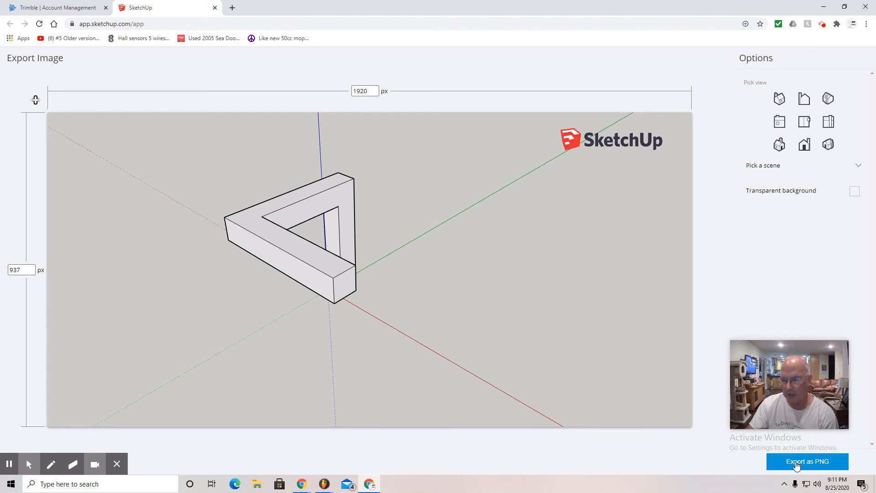
left_click(797, 463)
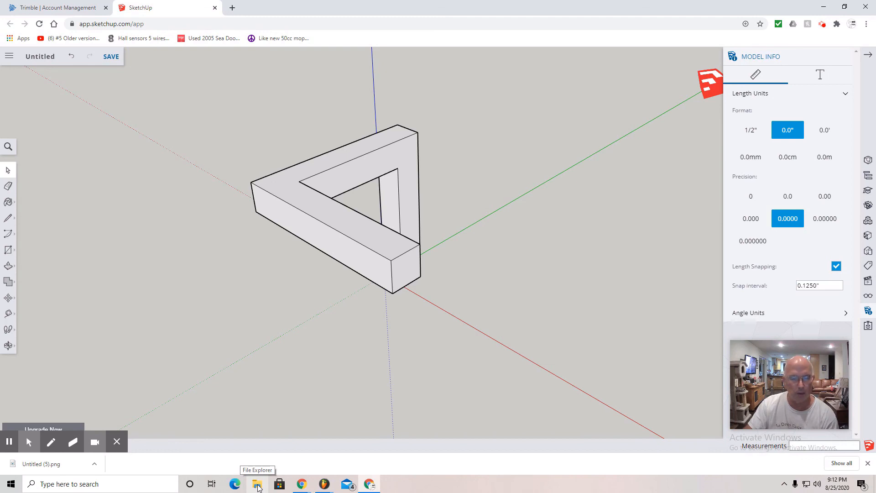
- Switch to File Explorer and open the exported image Untitled (5) from the Downloads folder
left_click(258, 485)
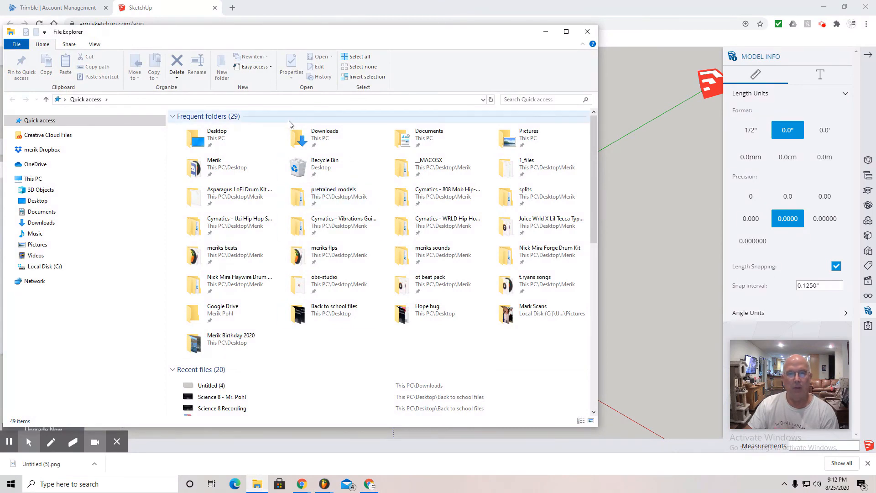
left_click(319, 142)
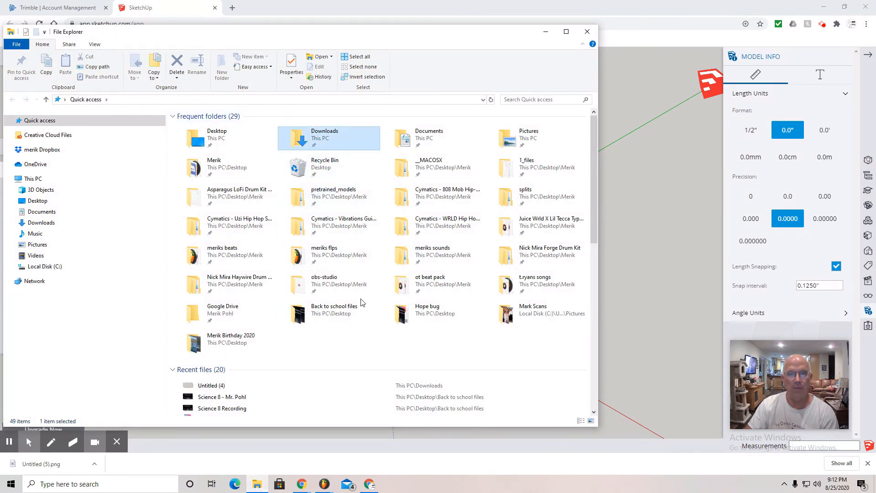
double_click(313, 140)
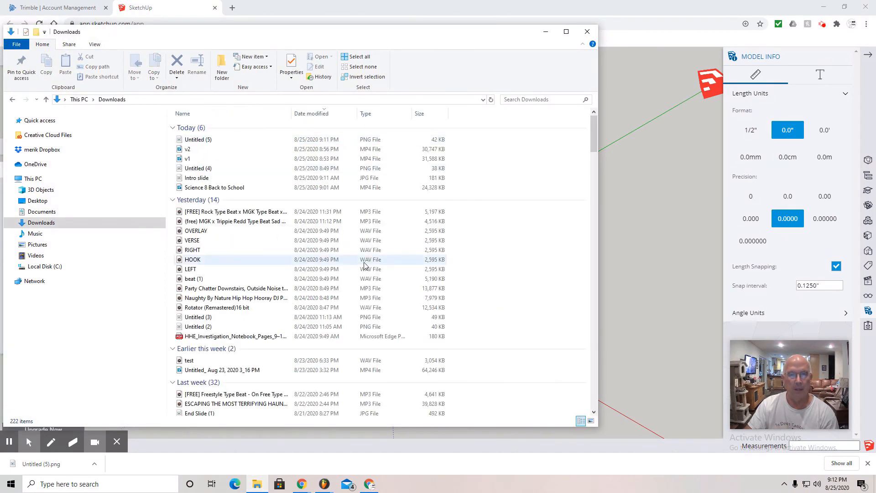
double_click(198, 141)
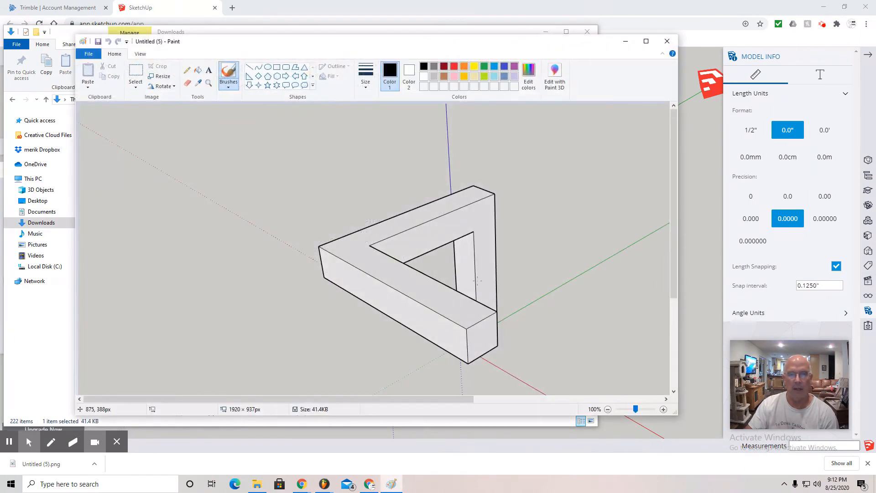